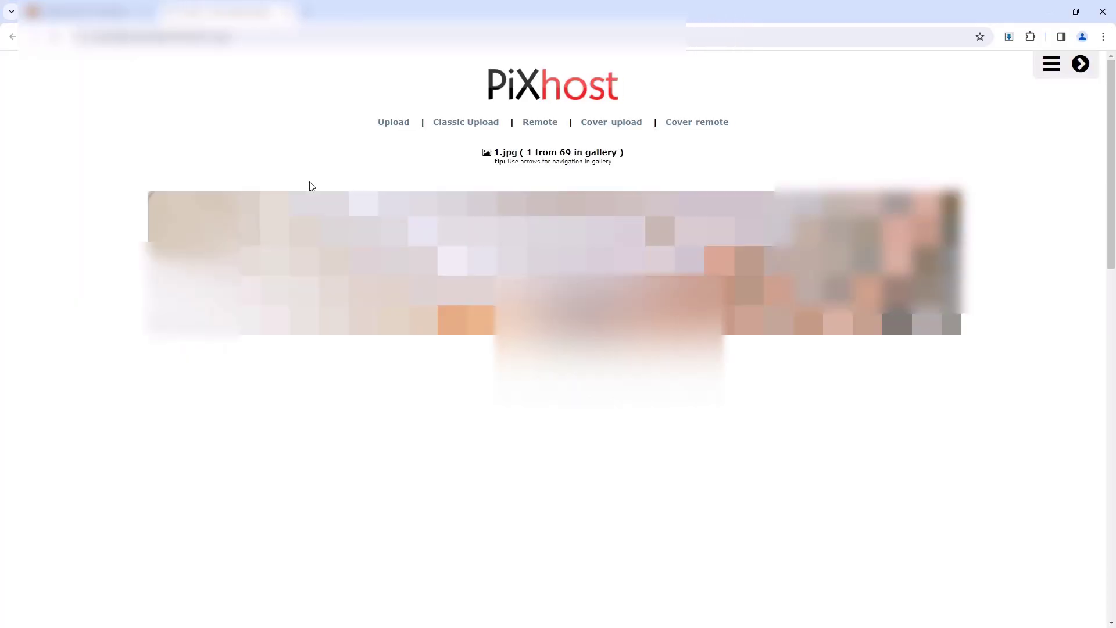
- Continue past the PiXhost interstitial to load the 1.jpg image page
{"action": "left_click", "coordinate": [217, 70]}
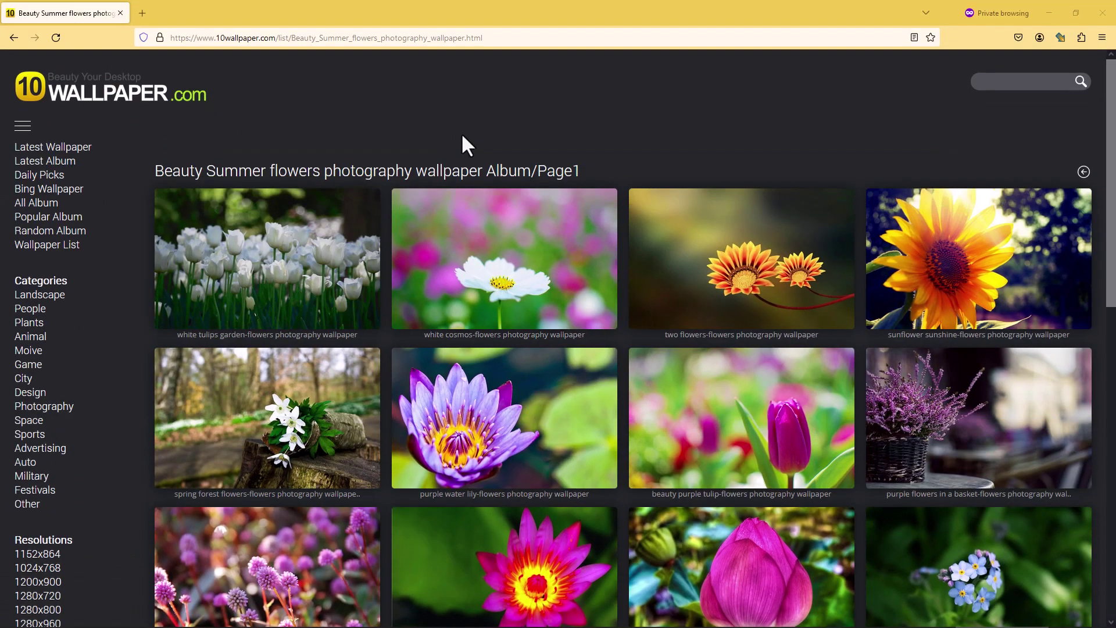
- Launch DownThemAll! on the summer flowers album to list its medium-size JPG links
{"action": "right_click", "coordinate": [528, 123]}
{"action": "mouse_move", "coordinate": [580, 297]}
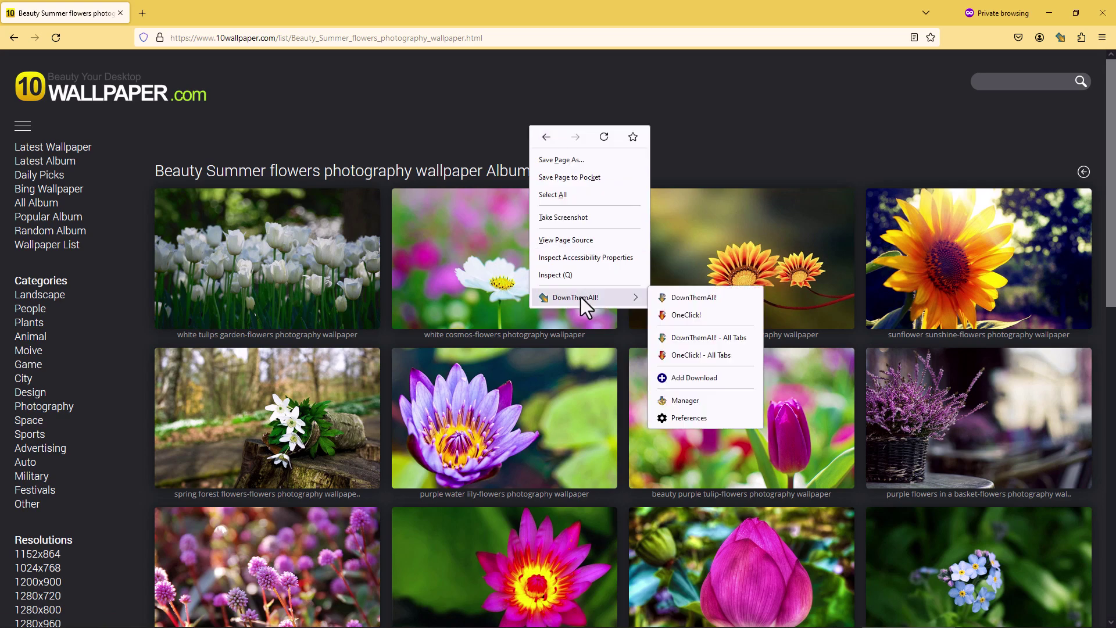
{"action": "left_click", "coordinate": [694, 298]}
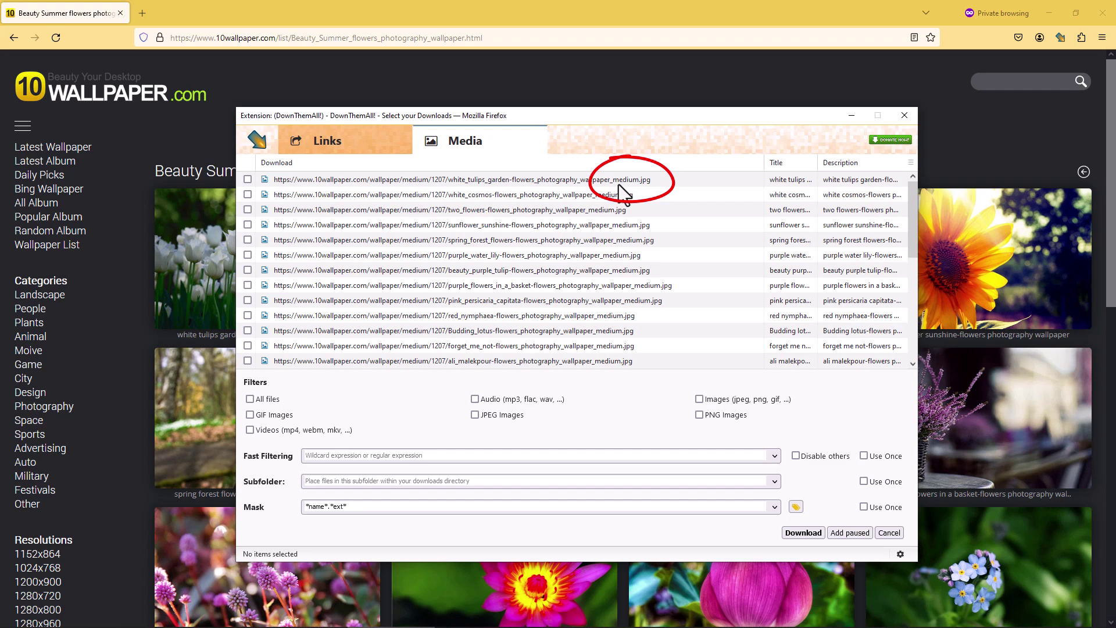
- Close DownThemAll! and view the white cosmos wallpaper's full-size image in its own tab
{"action": "left_click", "coordinate": [904, 115]}
{"action": "left_click", "coordinate": [503, 291]}
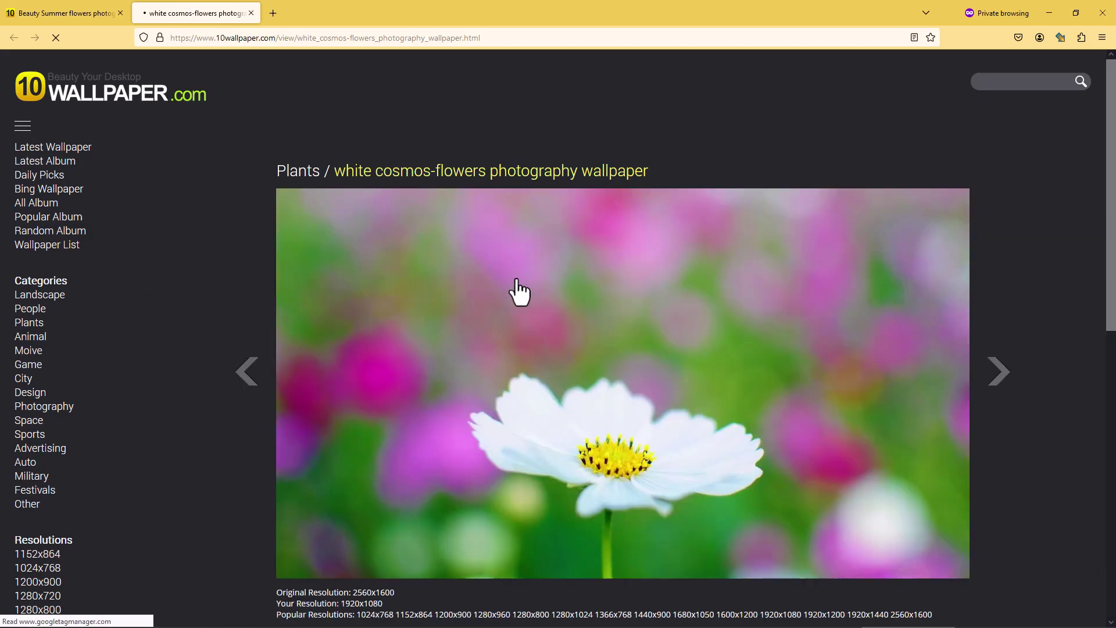
{"action": "right_click", "coordinate": [521, 261]}
{"action": "left_click", "coordinate": [574, 276]}
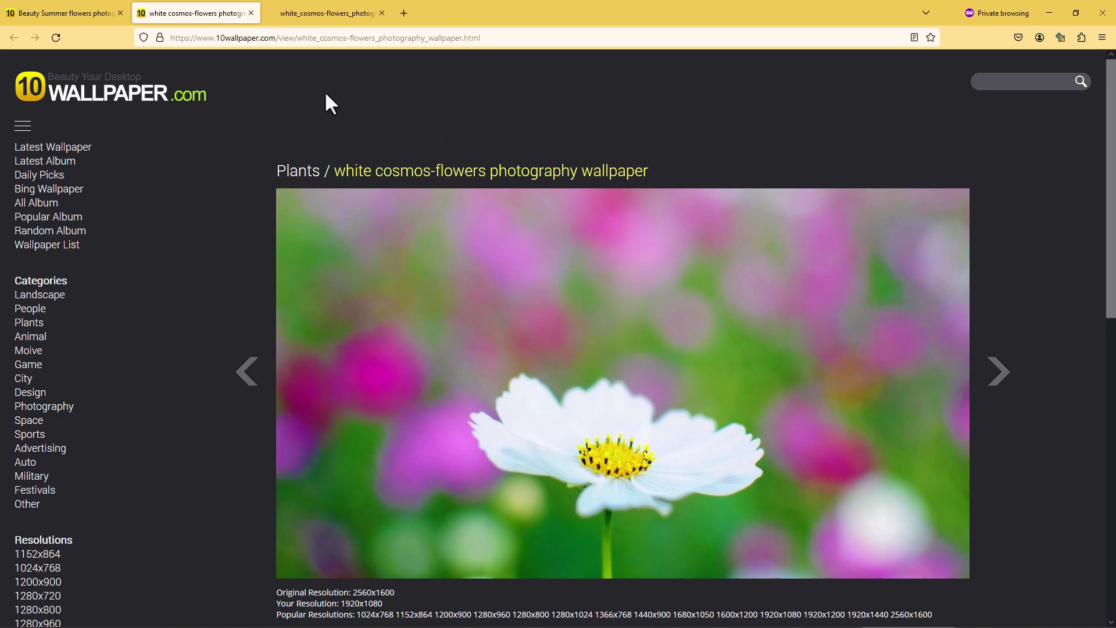
{"action": "left_click", "coordinate": [333, 14]}
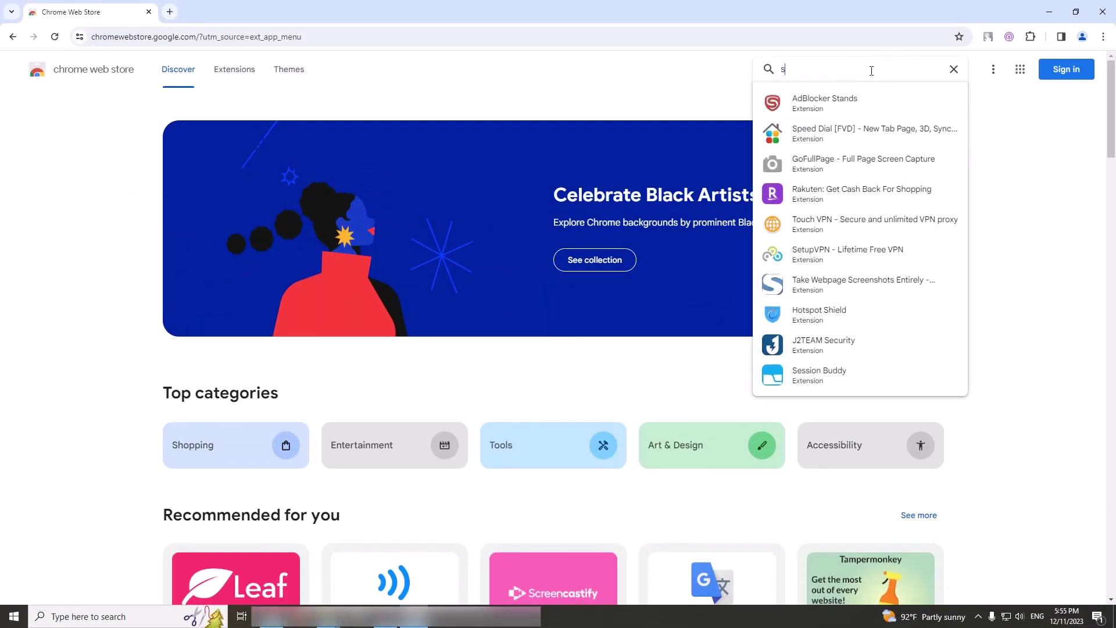
- Search the store for 'simple mass' and add the Simple mass downloader extension to Chrome
{"action": "type", "text": "imple "}
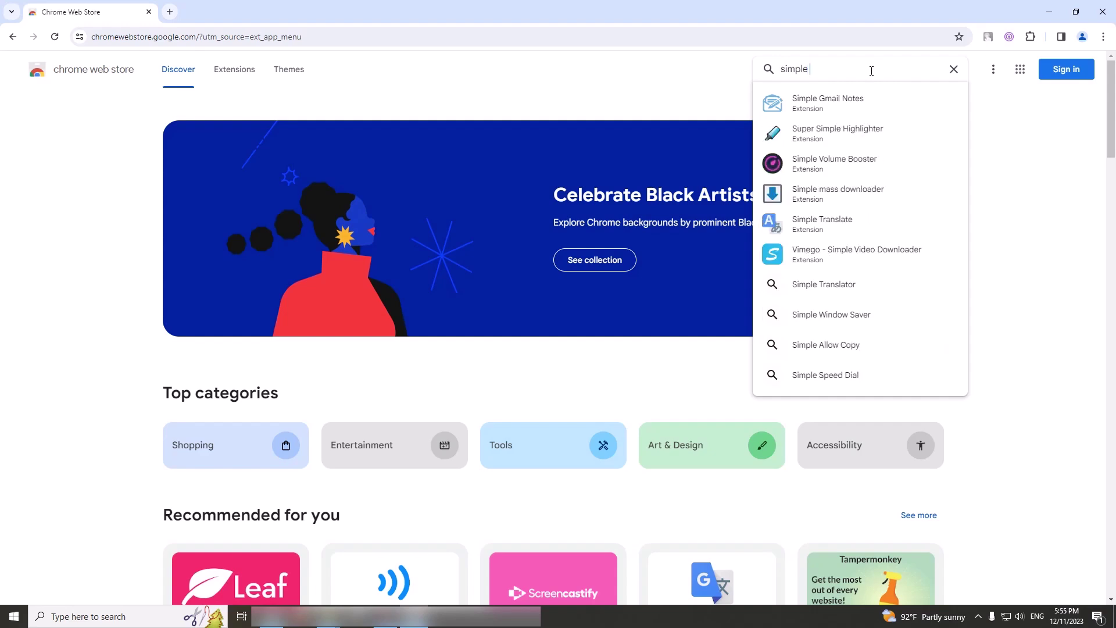
{"action": "type", "text": "mass"}
{"action": "left_click", "coordinate": [853, 109]}
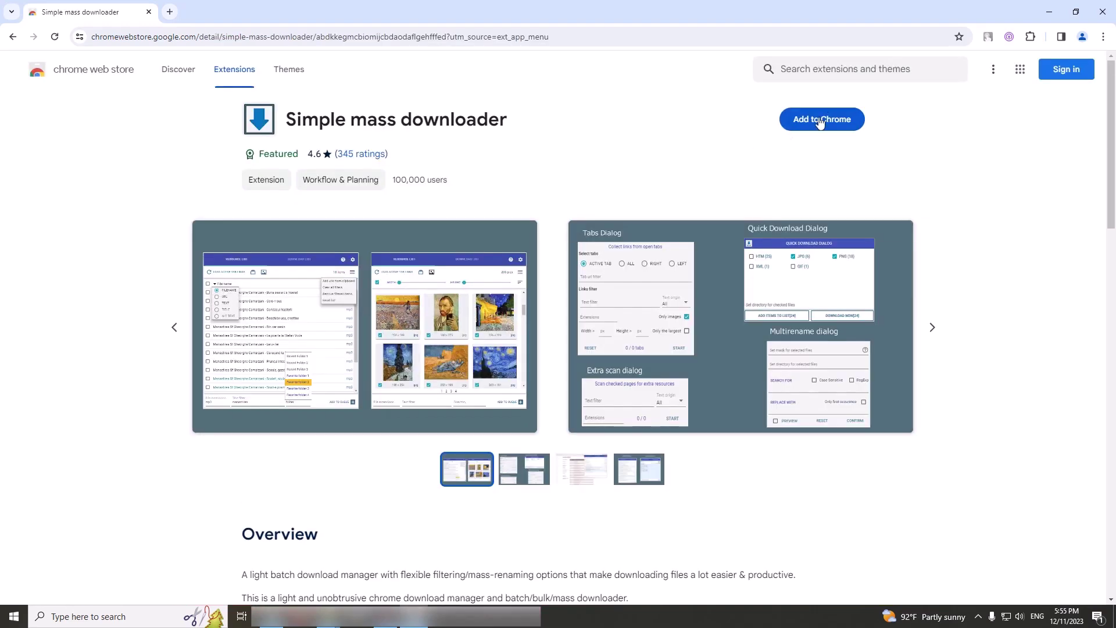
{"action": "left_click", "coordinate": [819, 122]}
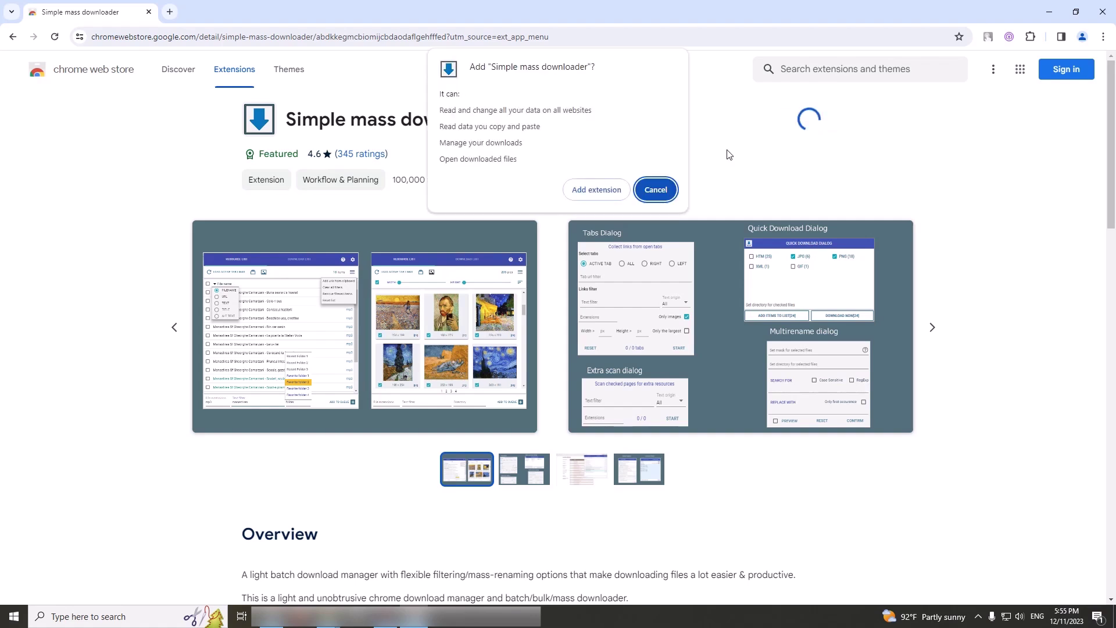
{"action": "left_click", "coordinate": [599, 191]}
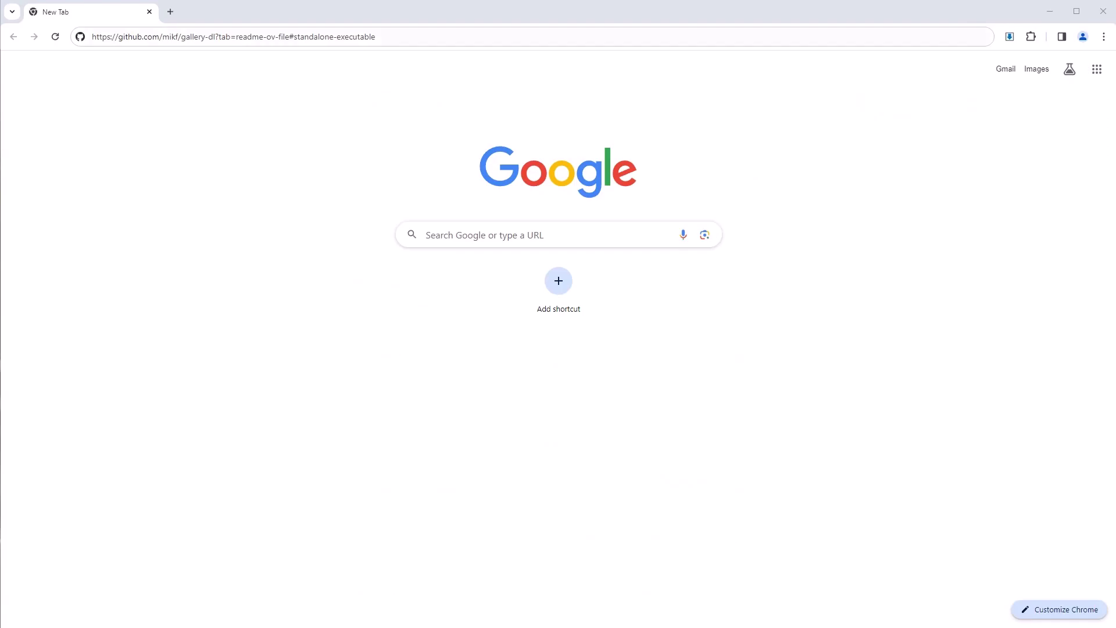
- Load the gallery-dl GitHub page and download its standalone Windows executable as gallery-dl_2.exe
{"action": "left_click", "coordinate": [488, 35]}
{"action": "key", "text": "Return"}
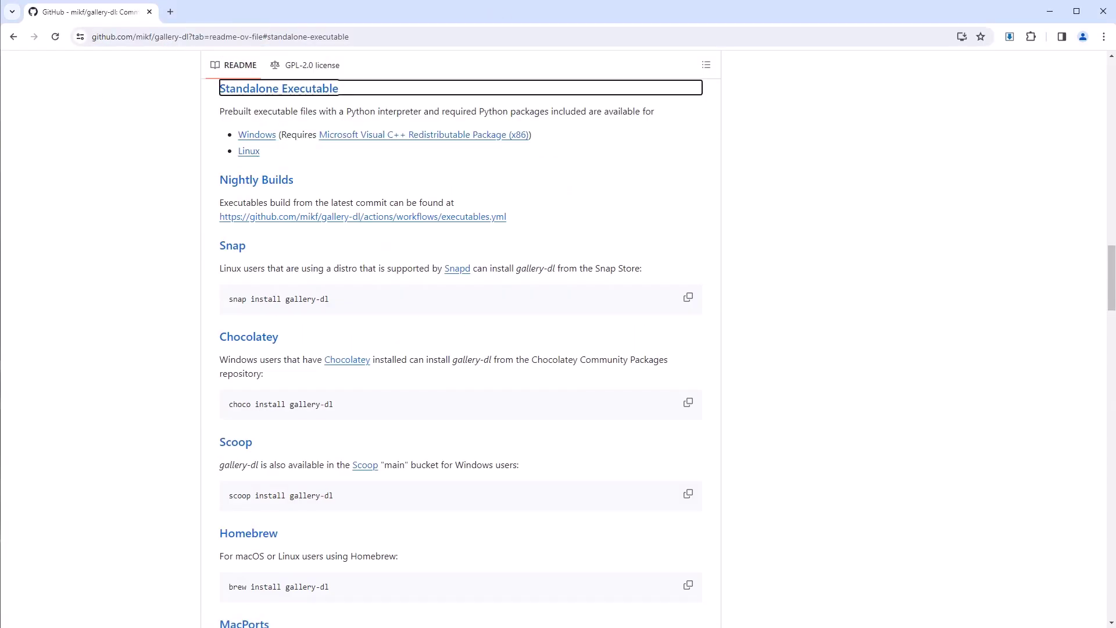
{"action": "left_click", "coordinate": [256, 135]}
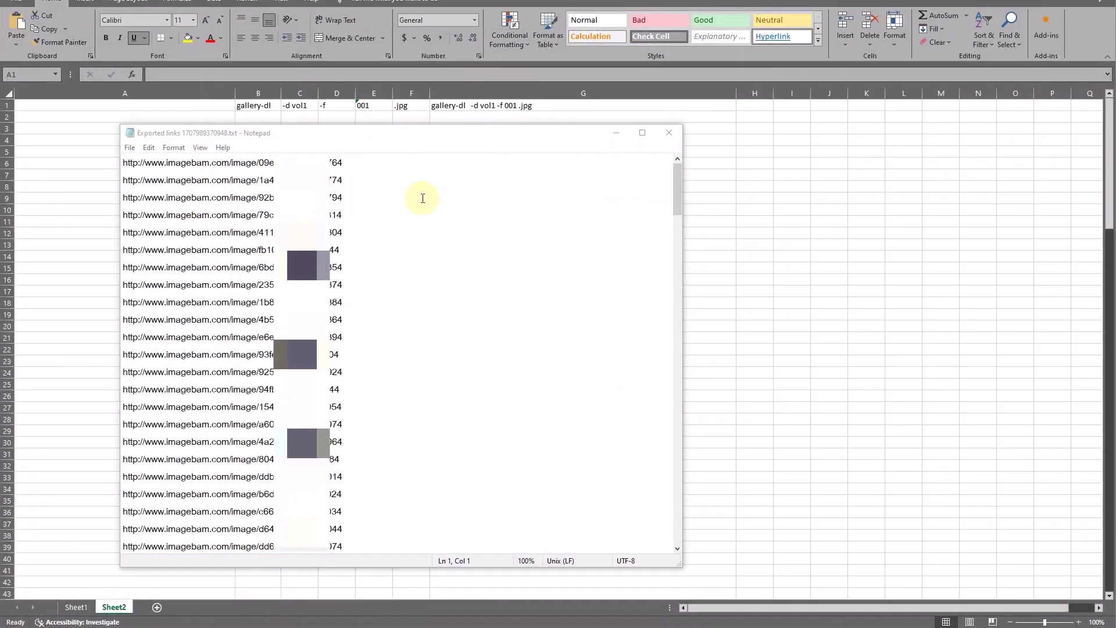
- Copy all exported links from Notepad into column A and check the parts in B1–F1
{"action": "left_click", "coordinate": [401, 206]}
{"action": "key", "text": "ctrl+a"}
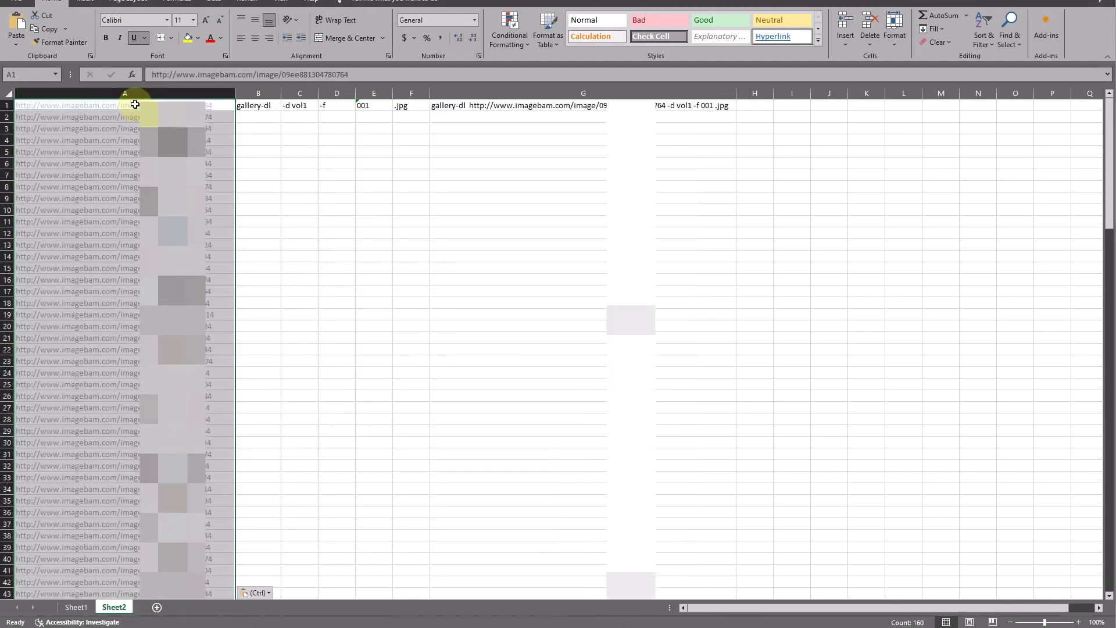
{"action": "left_click", "coordinate": [248, 105]}
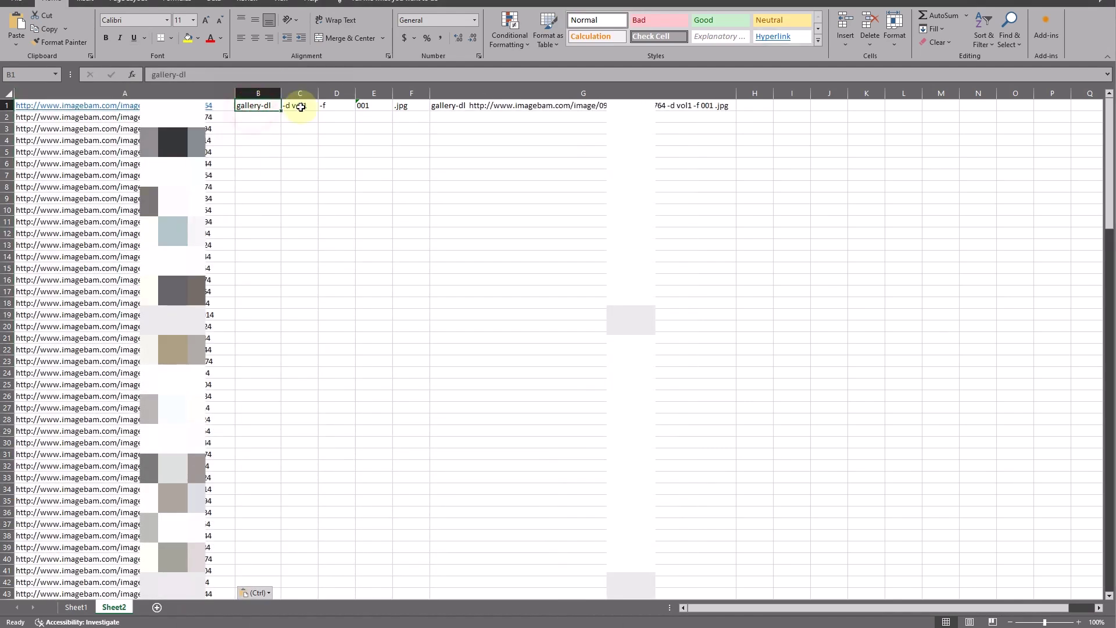
{"action": "left_click", "coordinate": [300, 107]}
{"action": "left_click", "coordinate": [334, 106]}
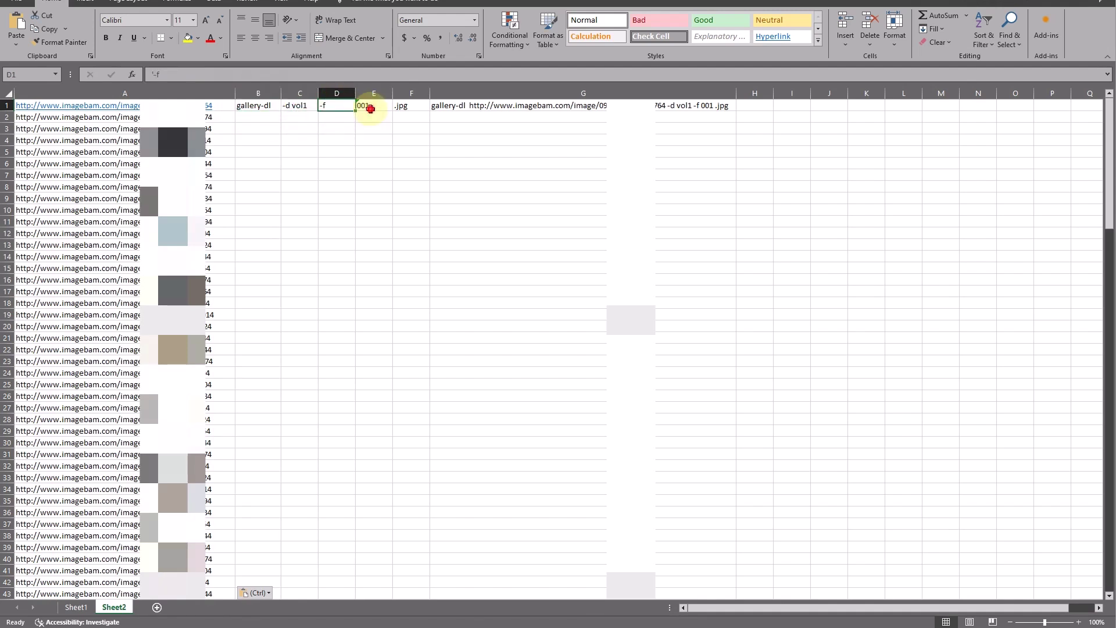
{"action": "left_click", "coordinate": [370, 108]}
{"action": "left_click", "coordinate": [408, 107]}
- Review G1's formula =B1&" "&A1&" "&C1&" "&D1&" "&E1&F1 joining the command
{"action": "left_click", "coordinate": [463, 107]}
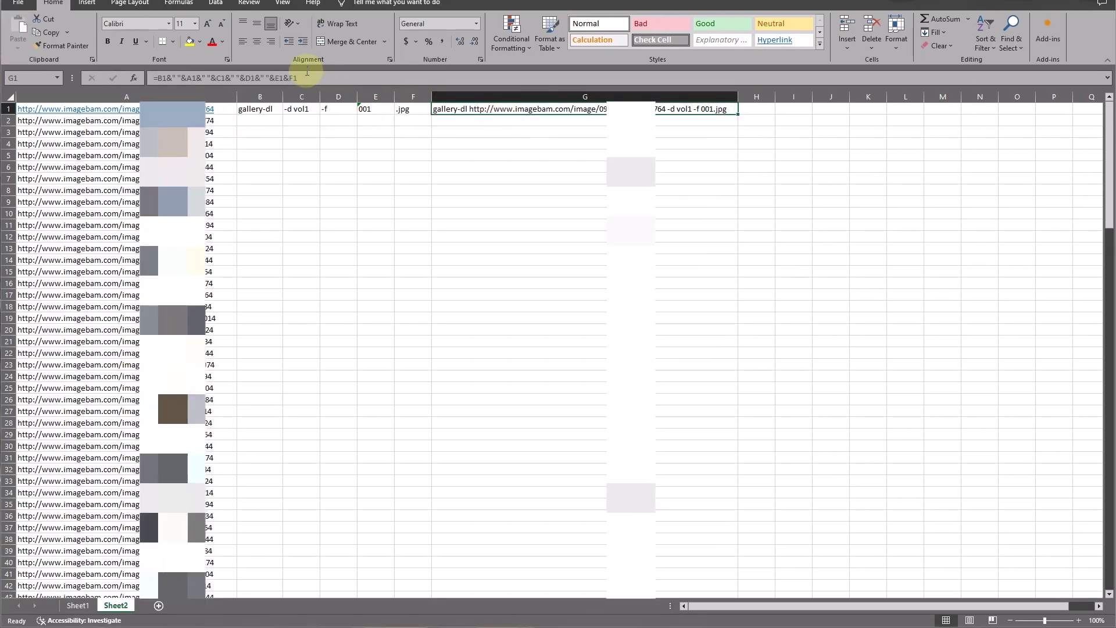
{"action": "left_click", "coordinate": [308, 77]}
{"action": "left_click_drag", "start_coordinate": [130, 78], "coordinate": [331, 83]}
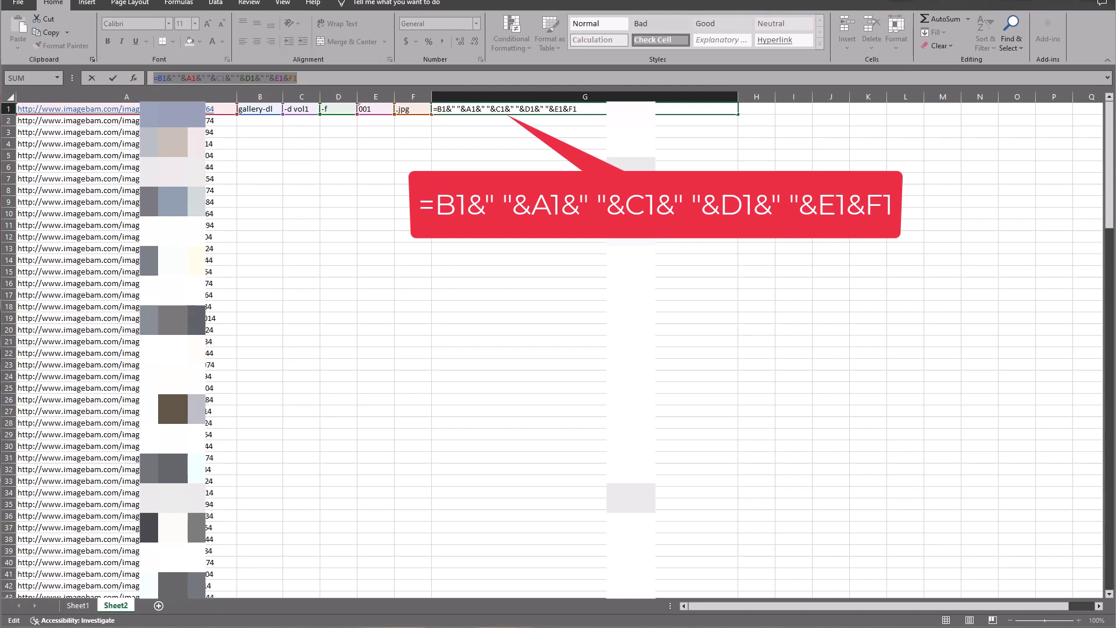
{"action": "key", "text": "Return"}
{"action": "left_click", "coordinate": [263, 110]}
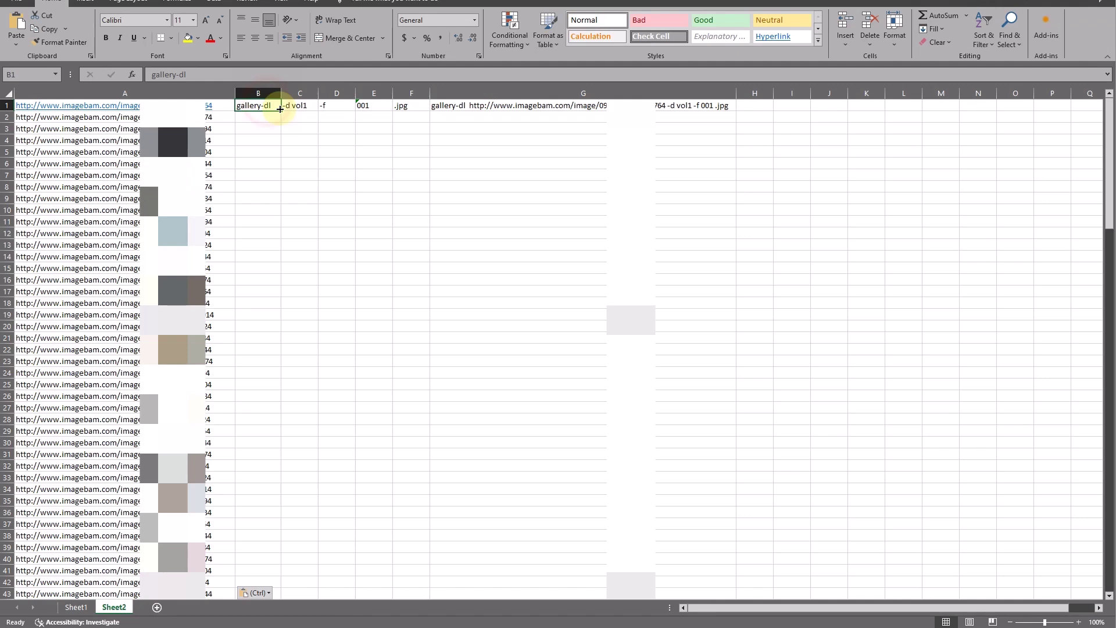
- Copy 'gallery-dl' from B1 into every row of column B down to row 160
{"action": "key", "text": "ctrl+c"}
{"action": "left_click", "coordinate": [272, 118]}
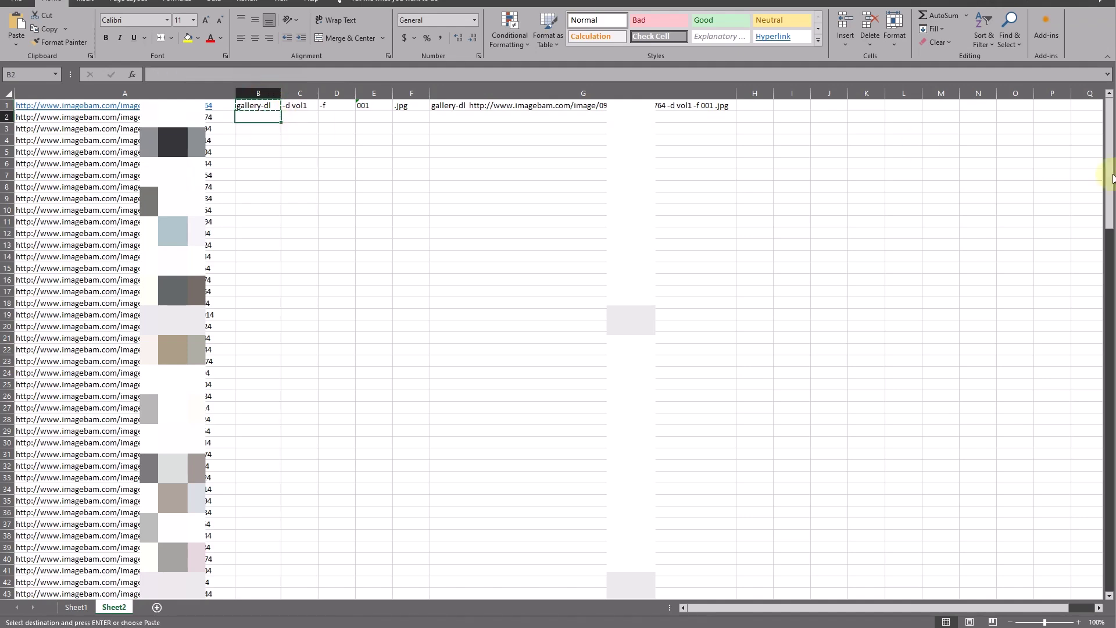
{"action": "left_click_drag", "start_coordinate": [1108, 169], "coordinate": [1108, 523]}
{"action": "key", "text": "Return"}
- Repeat '-d vol1' and '-f' down columns C and D, and number column E from 001
{"action": "left_click_drag", "start_coordinate": [294, 105], "coordinate": [334, 107]}
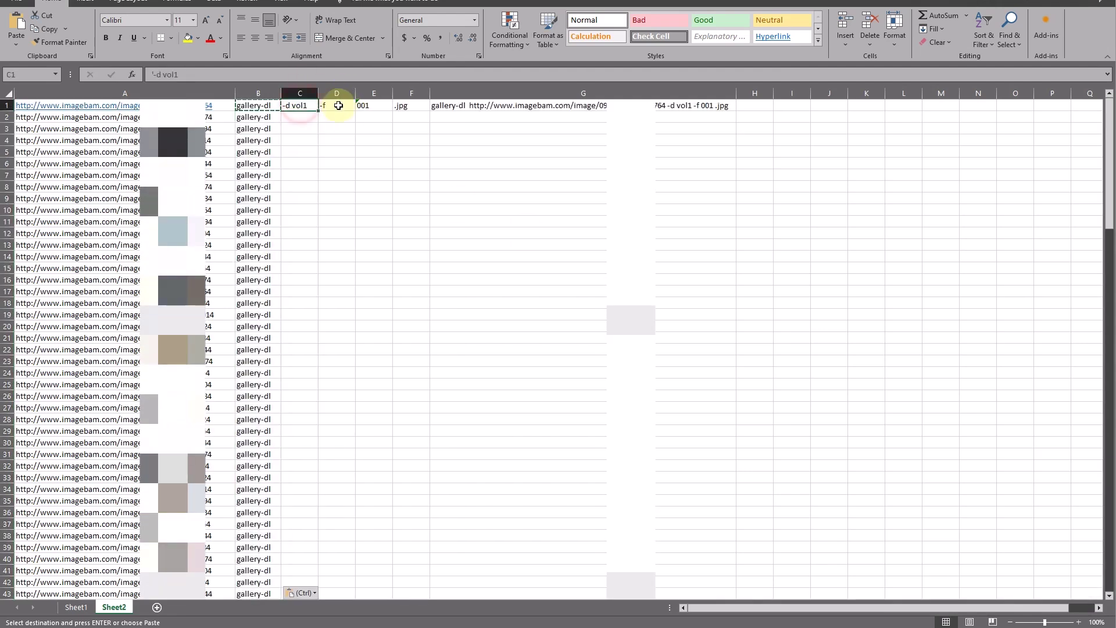
{"action": "key", "text": "ctrl+c"}
{"action": "key", "text": "Down"}
{"action": "left_click_drag", "start_coordinate": [1104, 223], "coordinate": [1108, 587]}
{"action": "left_click", "coordinate": [341, 575], "text": "shift"}
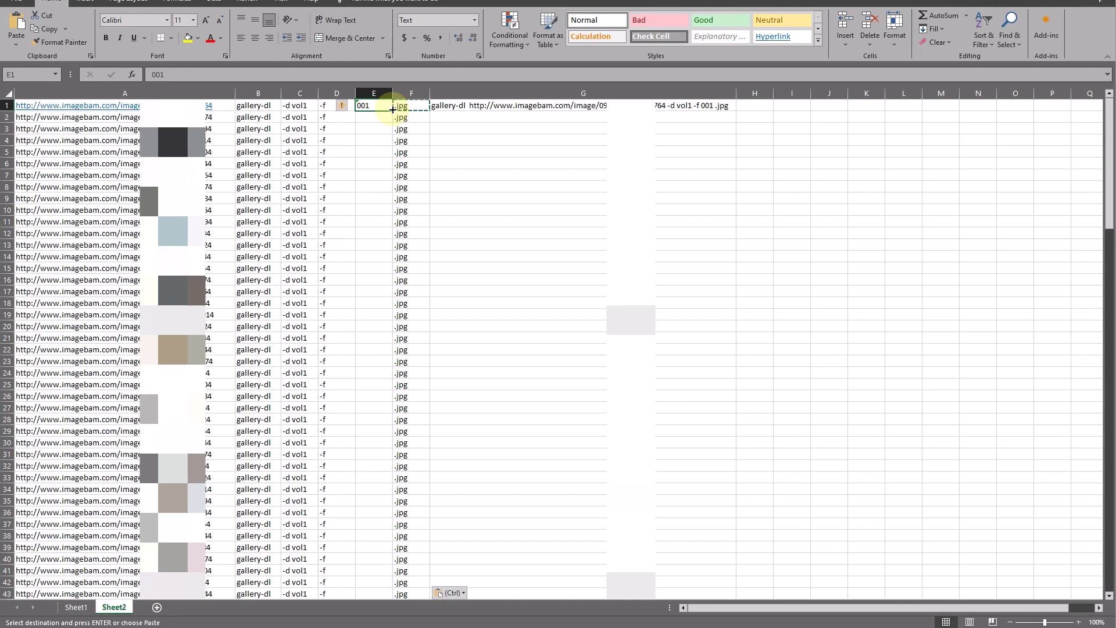
{"action": "left_click_drag", "start_coordinate": [393, 109], "coordinate": [370, 555]}
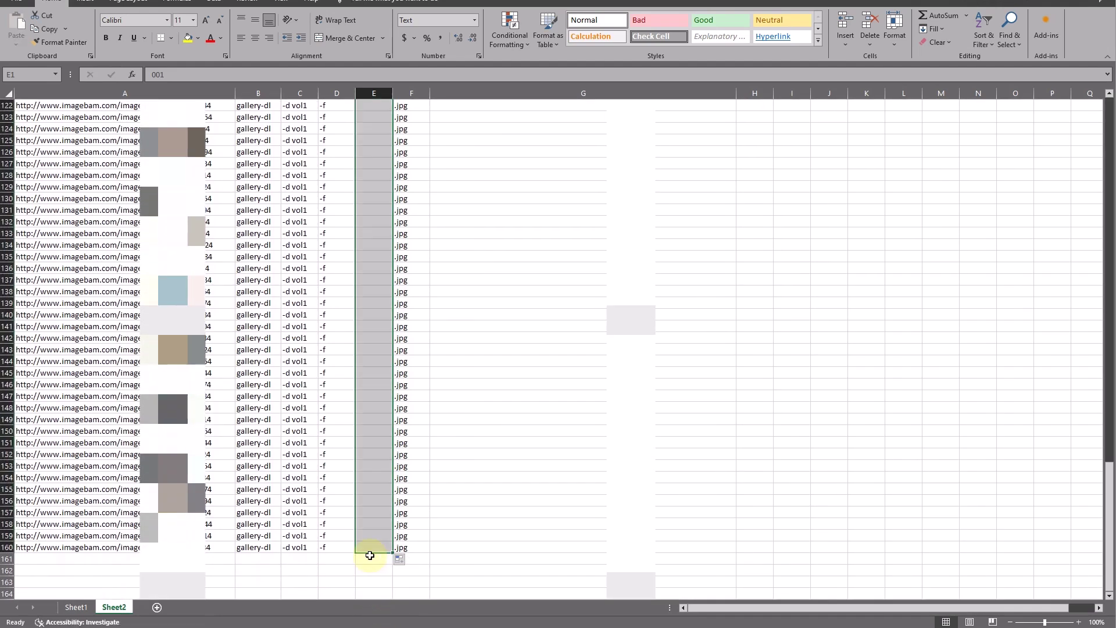
- Copy G1's command formula into G2:G160
{"action": "key", "text": "ctrl+Home"}
{"action": "left_click", "coordinate": [561, 105]}
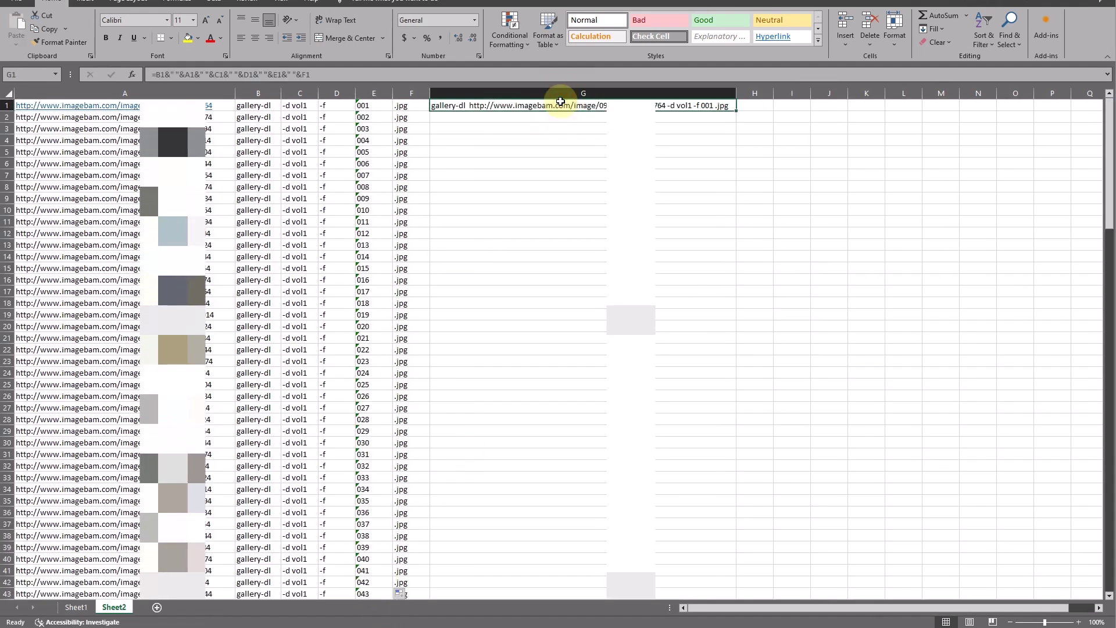
{"action": "key", "text": "ctrl+c"}
{"action": "left_click", "coordinate": [568, 117]}
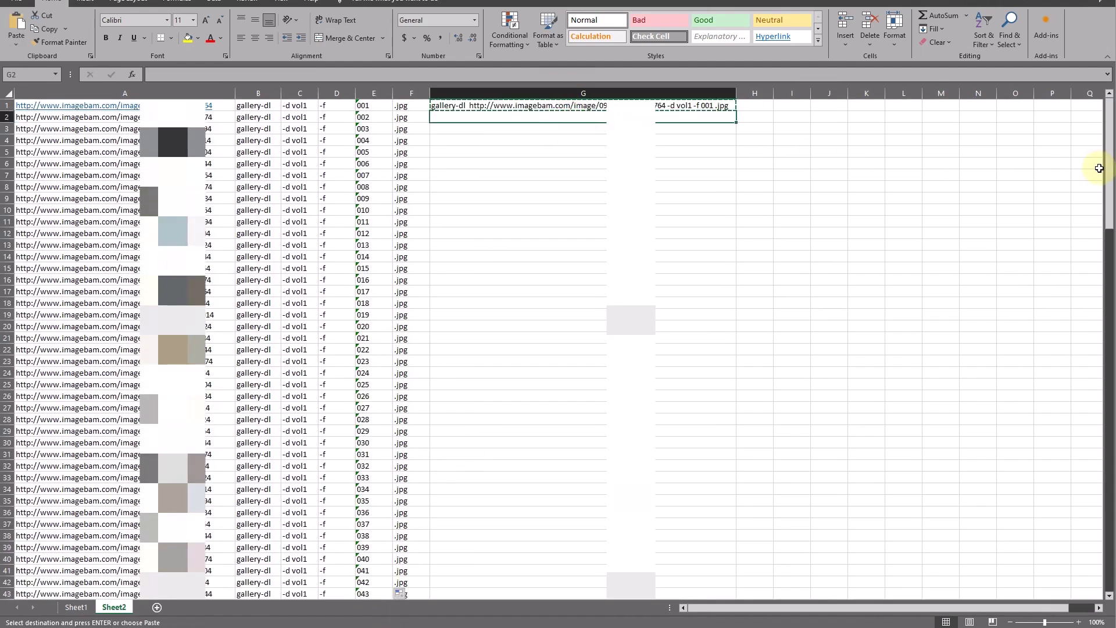
{"action": "left_click_drag", "start_coordinate": [1108, 174], "coordinate": [1099, 581]}
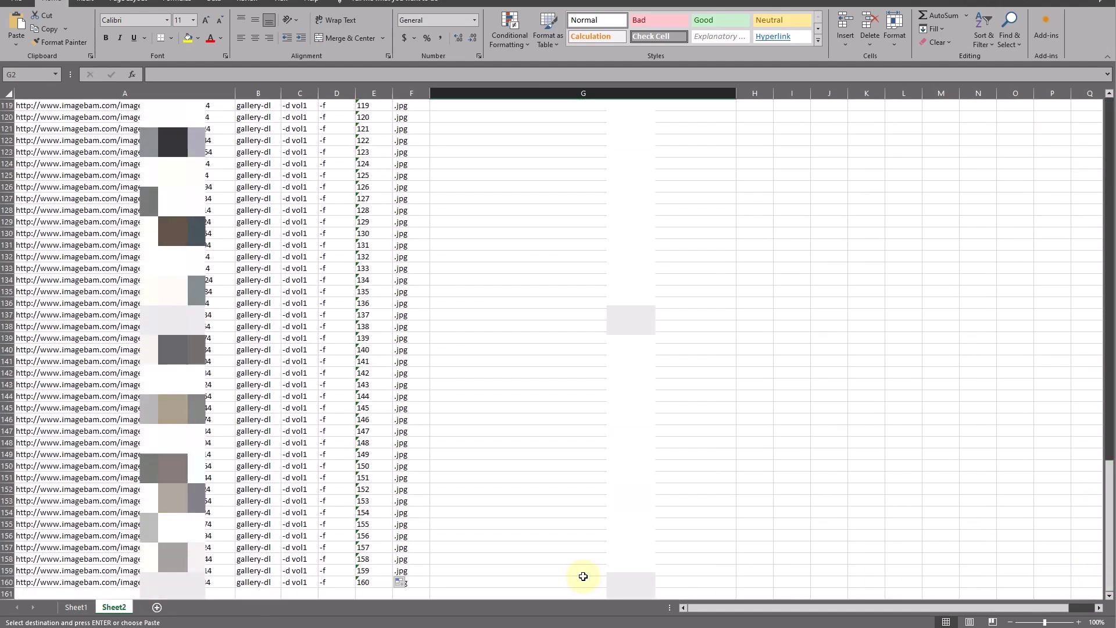
{"action": "left_click", "coordinate": [586, 580], "text": "shift"}
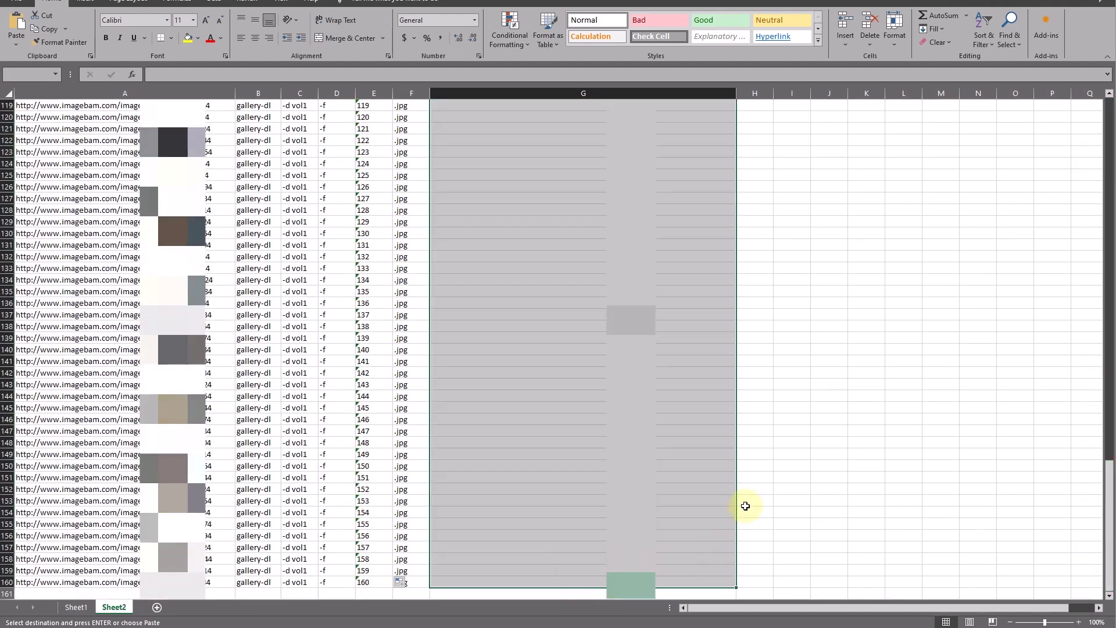
{"action": "key", "text": "ctrl+v"}
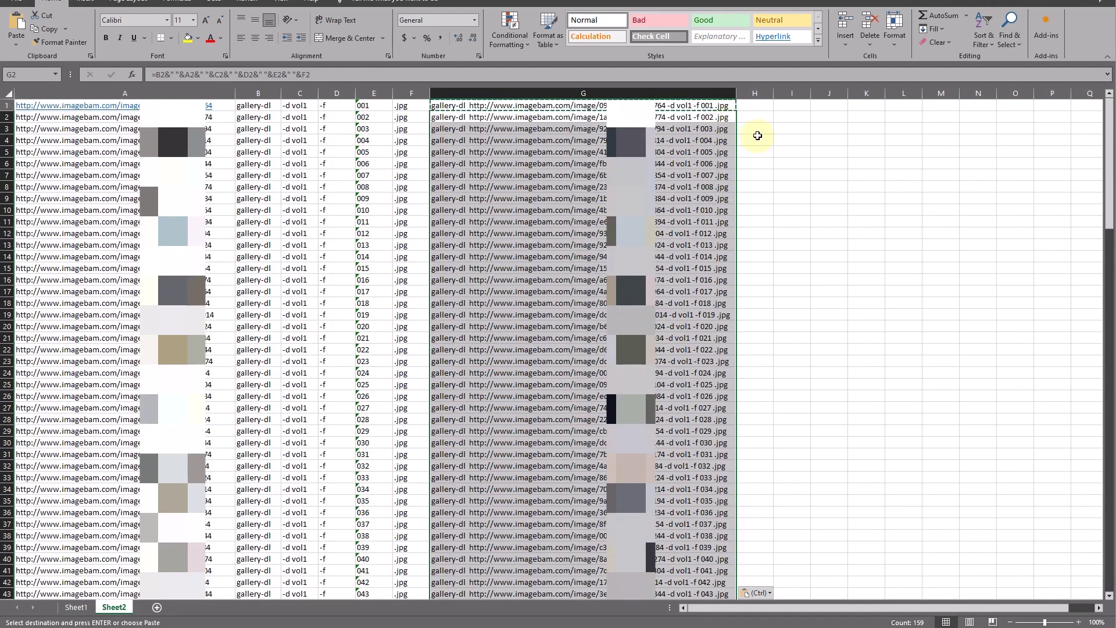
- End copy mode and select the whole column G of gallery-dl commands
{"action": "left_click", "coordinate": [754, 138]}
{"action": "left_click", "coordinate": [759, 118]}
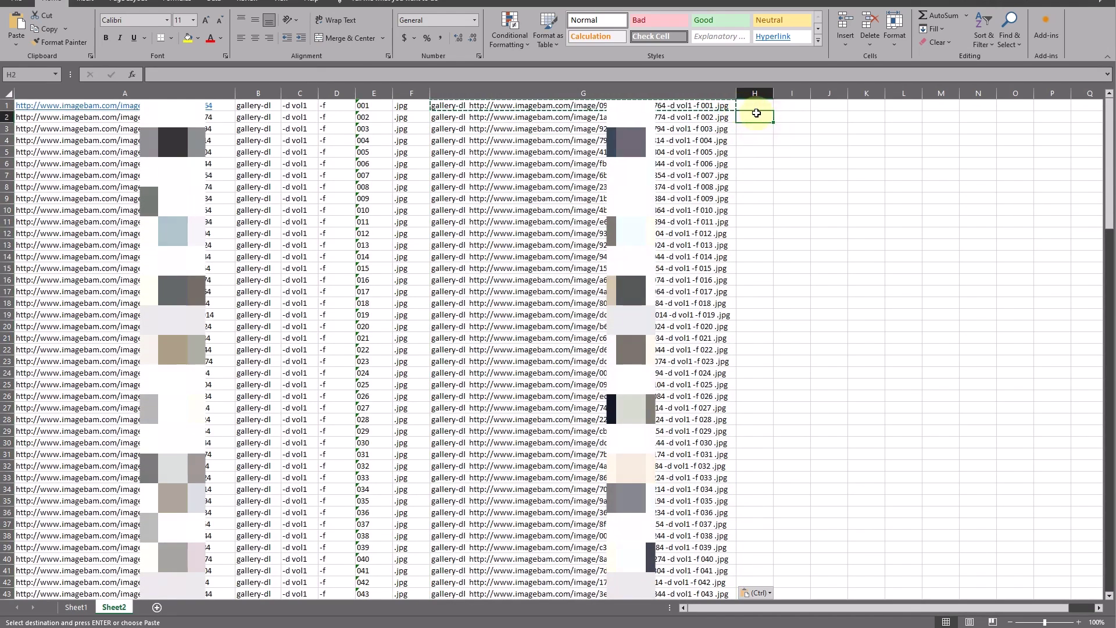
{"action": "key", "text": "Escape"}
{"action": "left_click", "coordinate": [805, 140]}
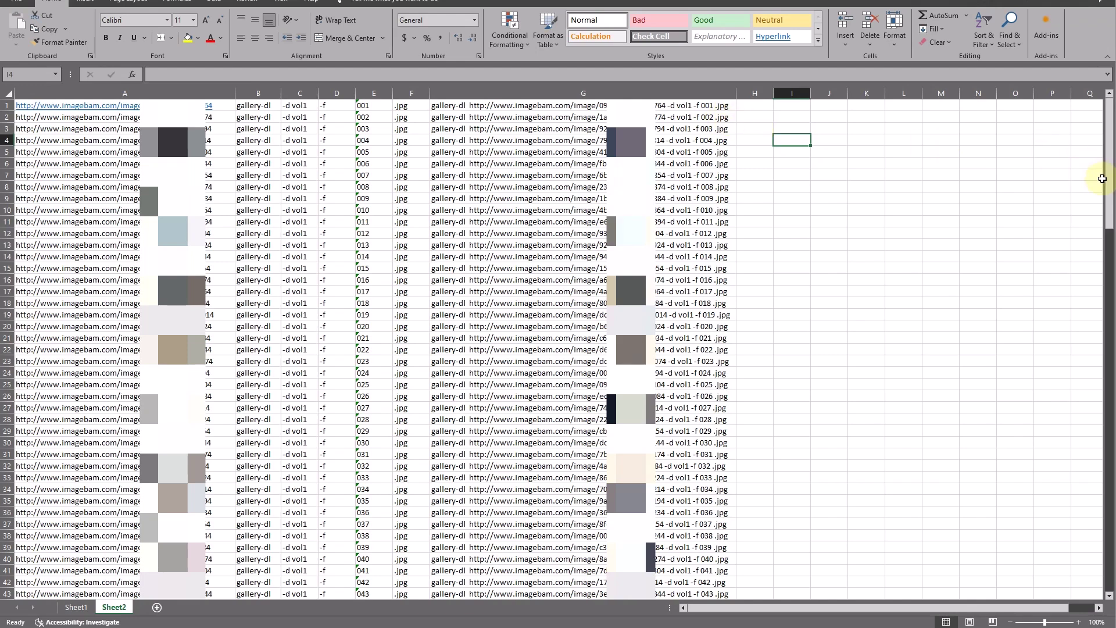
{"action": "left_click", "coordinate": [614, 87]}
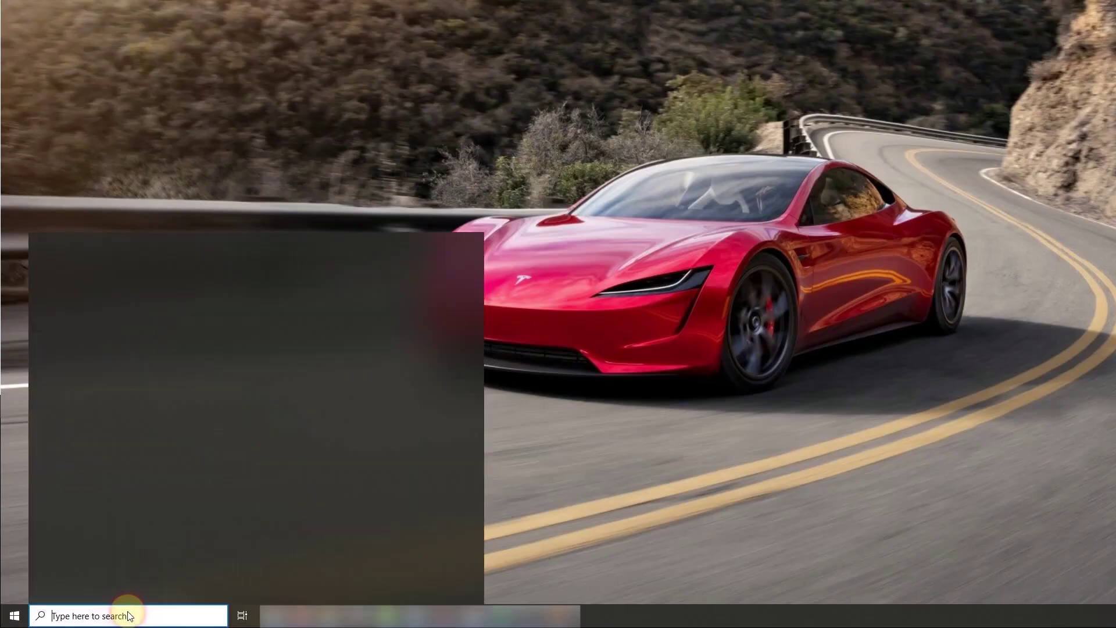
- Open Command Prompt via cmd and run the pasted gallery-dl command for 001.jpg
{"action": "type", "text": "cmd"}
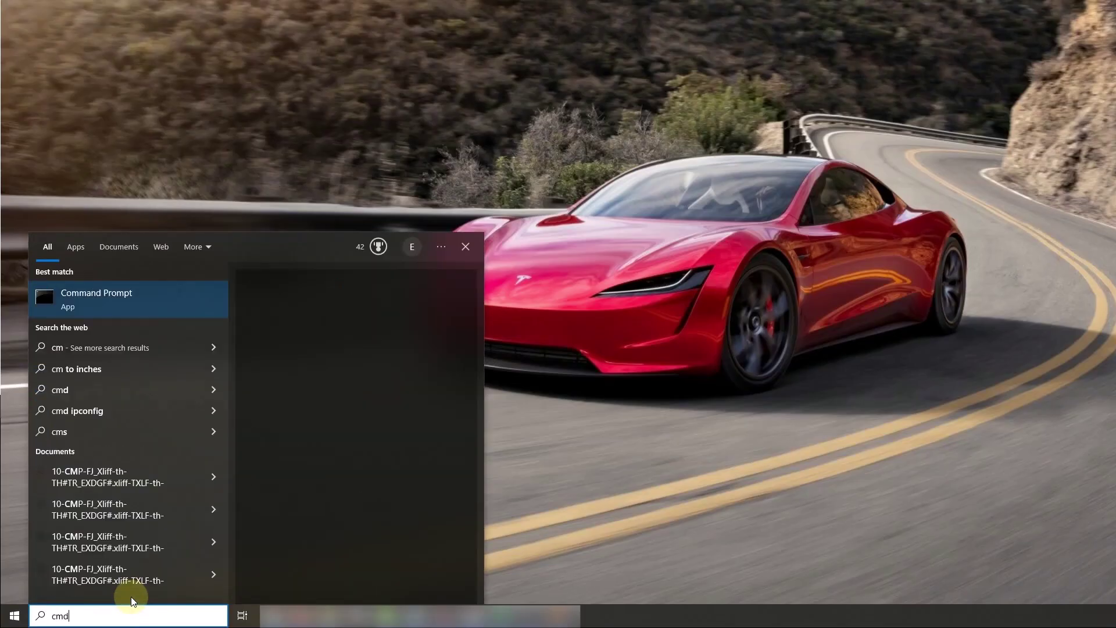
{"action": "key", "text": "Return"}
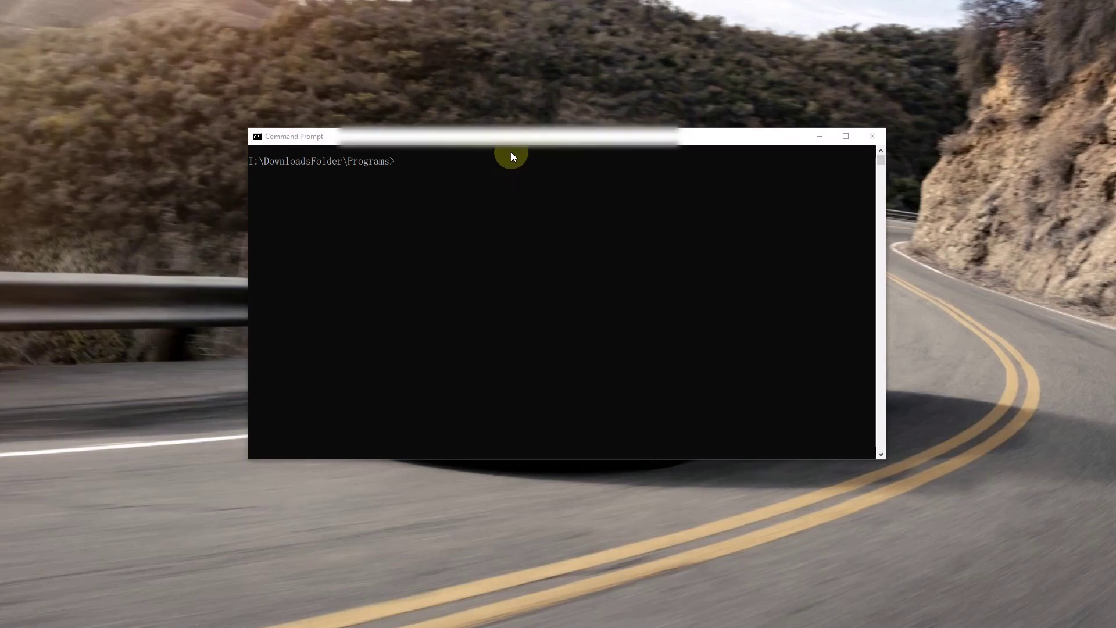
{"action": "key", "text": "ctrl+v"}
{"action": "key", "text": "Return"}
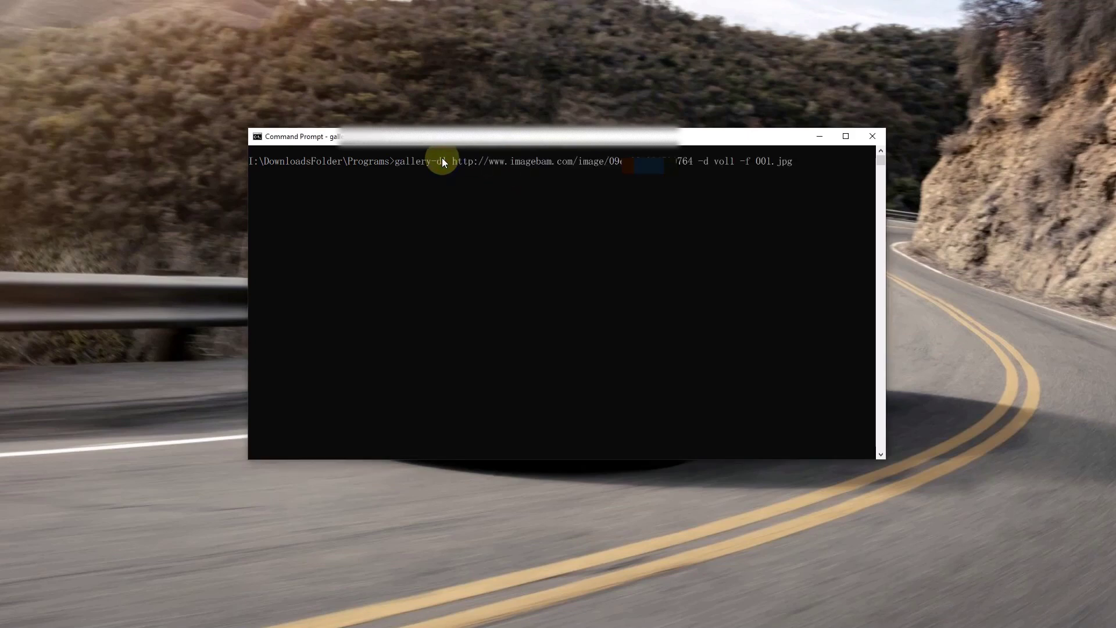
- Paste and run the download commands for 002.jpg and 003.jpg
{"action": "key", "text": "ctrl+v"}
{"action": "key", "text": "Return"}
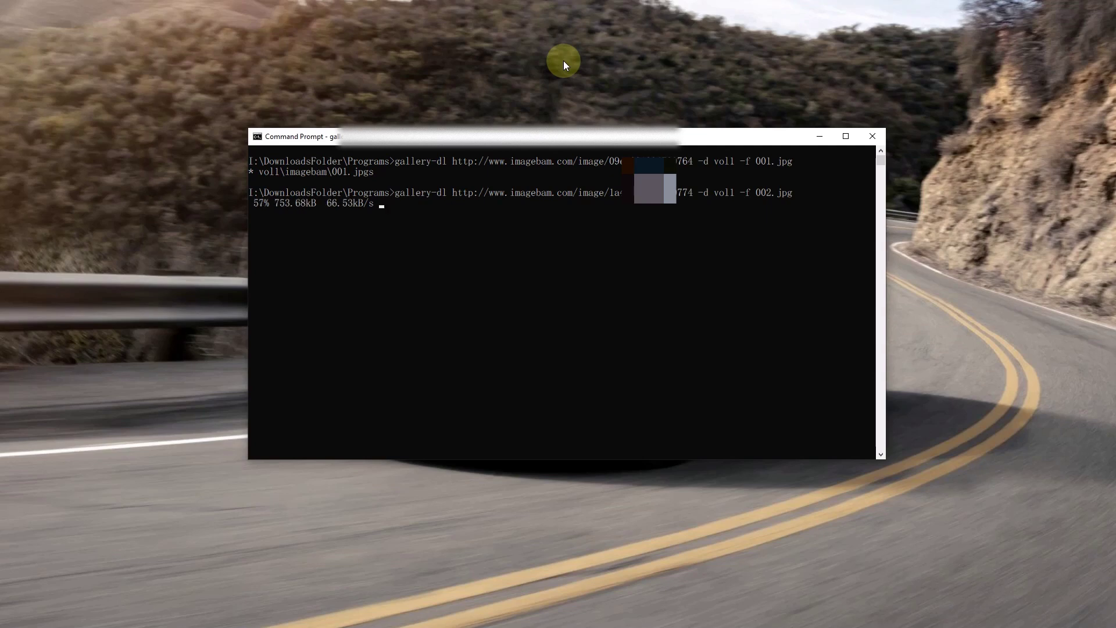
{"action": "key", "text": "ctrl+v"}
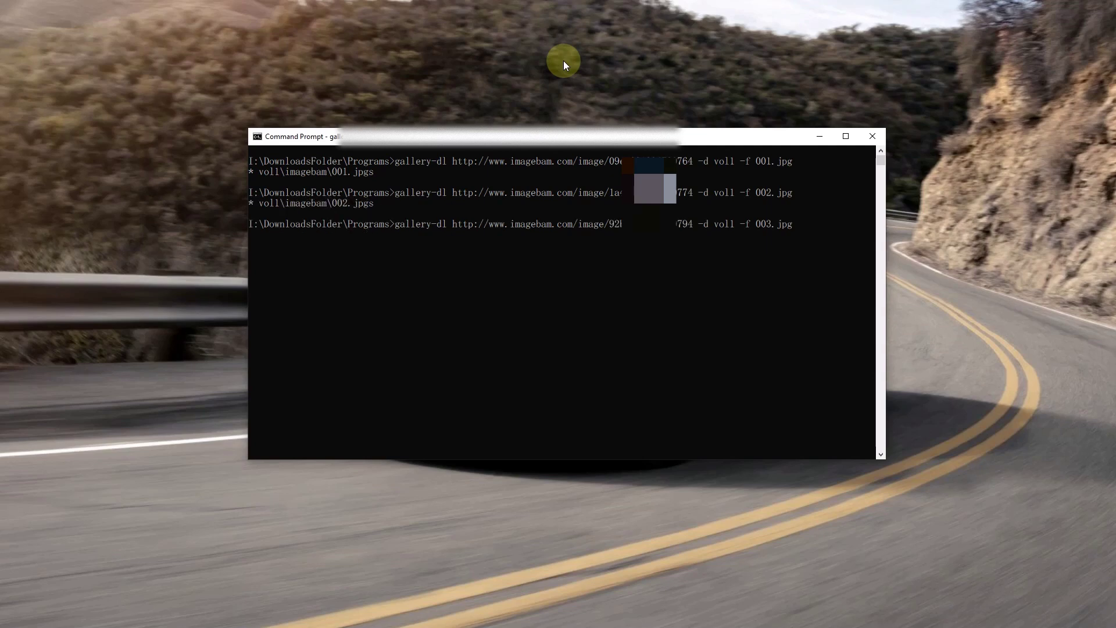
{"action": "key", "text": "Return"}
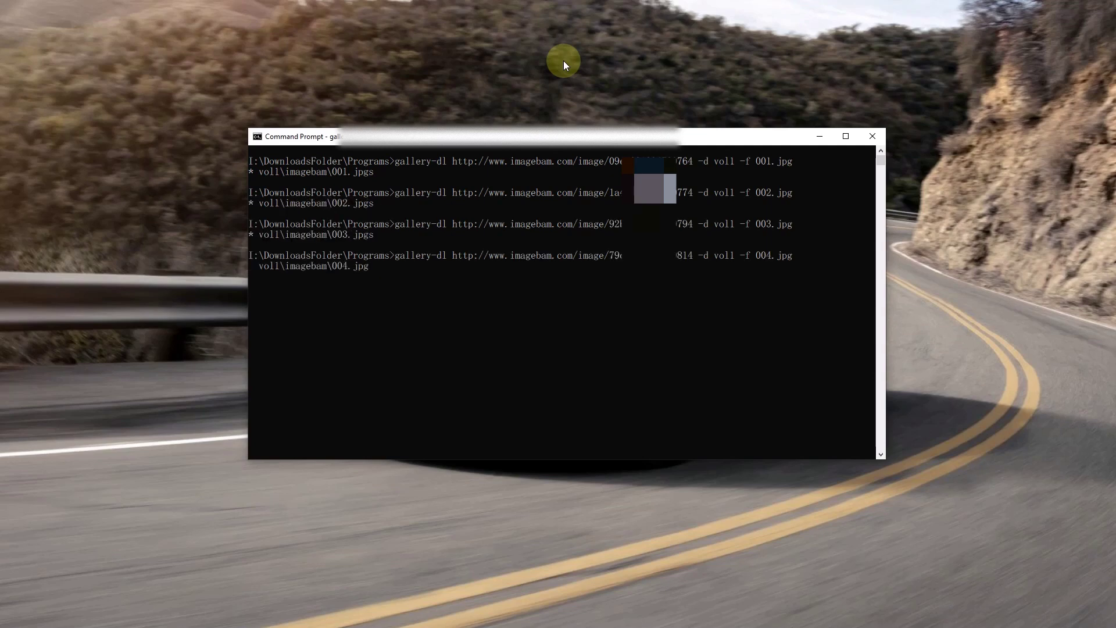